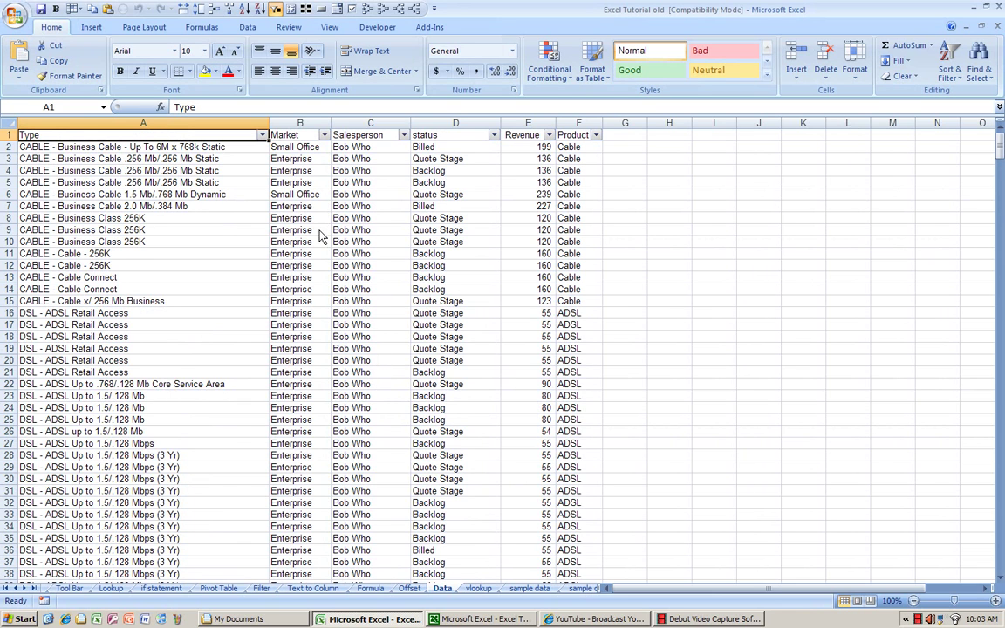
# Step: Insert a PivotTable from the Data sheet's order list onto a new worksheet, Sheet6
pyautogui.click(90, 28)
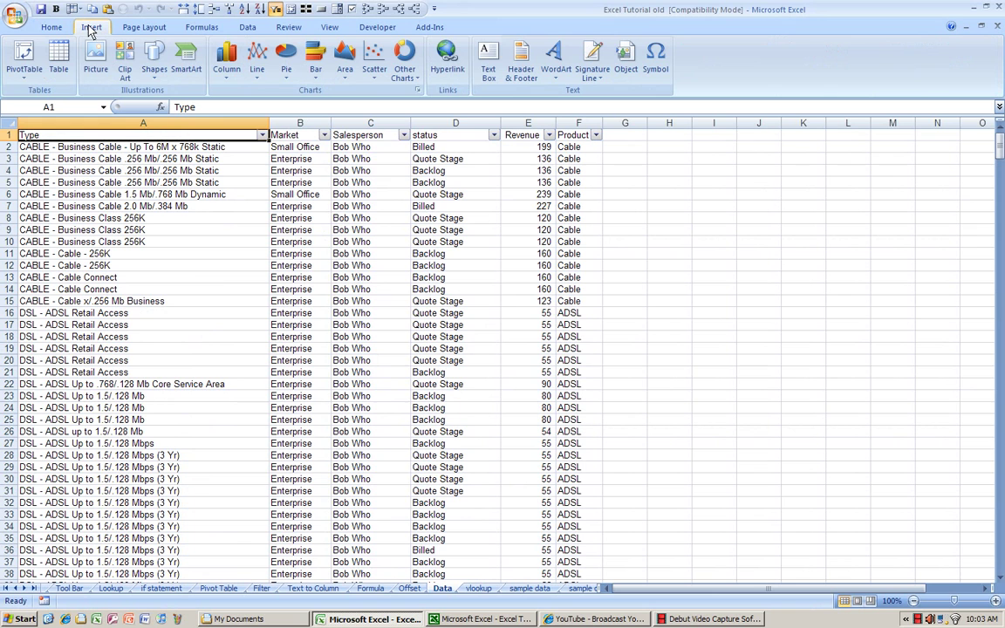
pyautogui.click(23, 54)
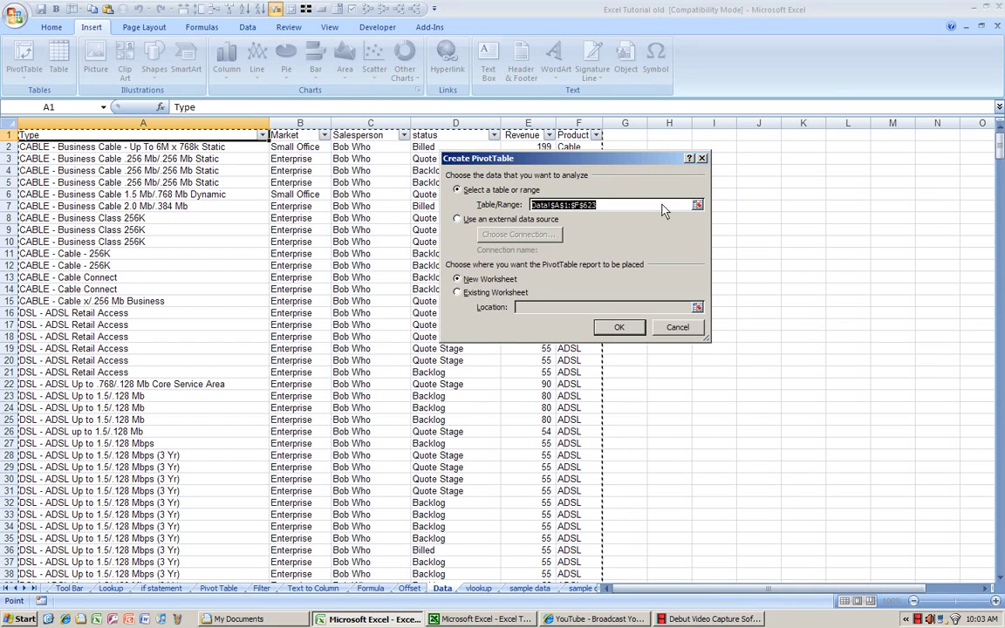
pyautogui.moveTo(1000, 145)
pyautogui.mouseDown()
pyautogui.moveTo(1000, 552)
pyautogui.moveTo(1000, 138)
pyautogui.mouseUp()
pyautogui.click(619, 327)
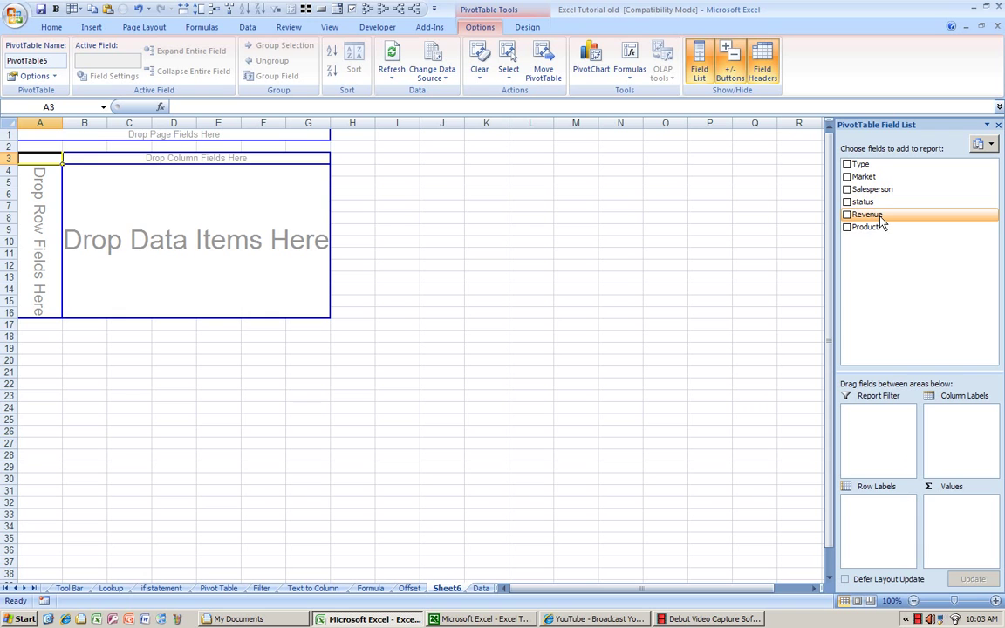
# Step: Lay out the PivotTable with Sum of Revenue, Product rows, status columns and a Market report filter
pyautogui.moveTo(880, 220); pyautogui.dragTo(951, 509)
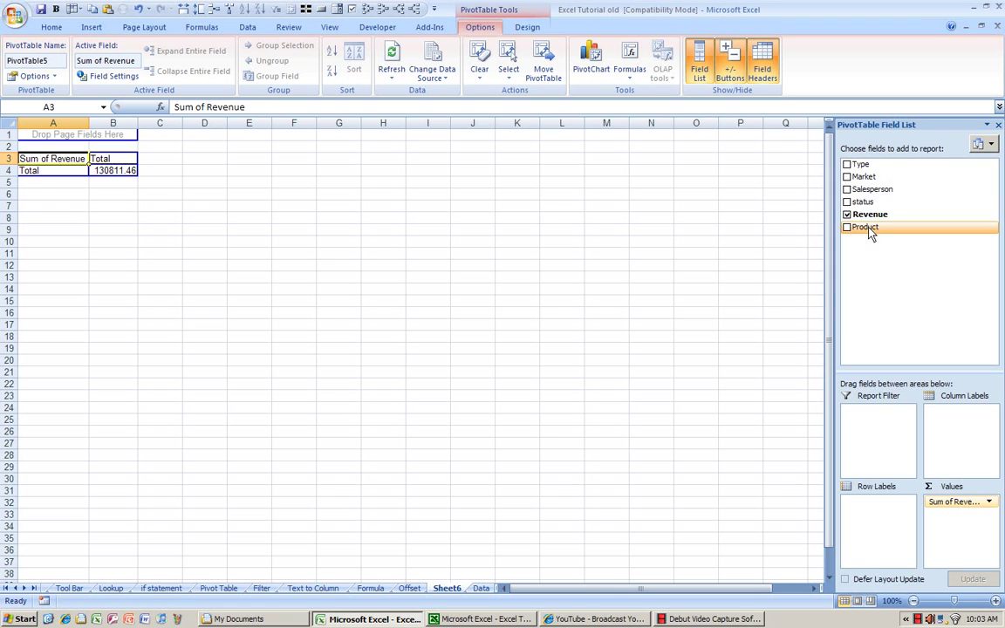
pyautogui.moveTo(870, 233); pyautogui.dragTo(851, 501)
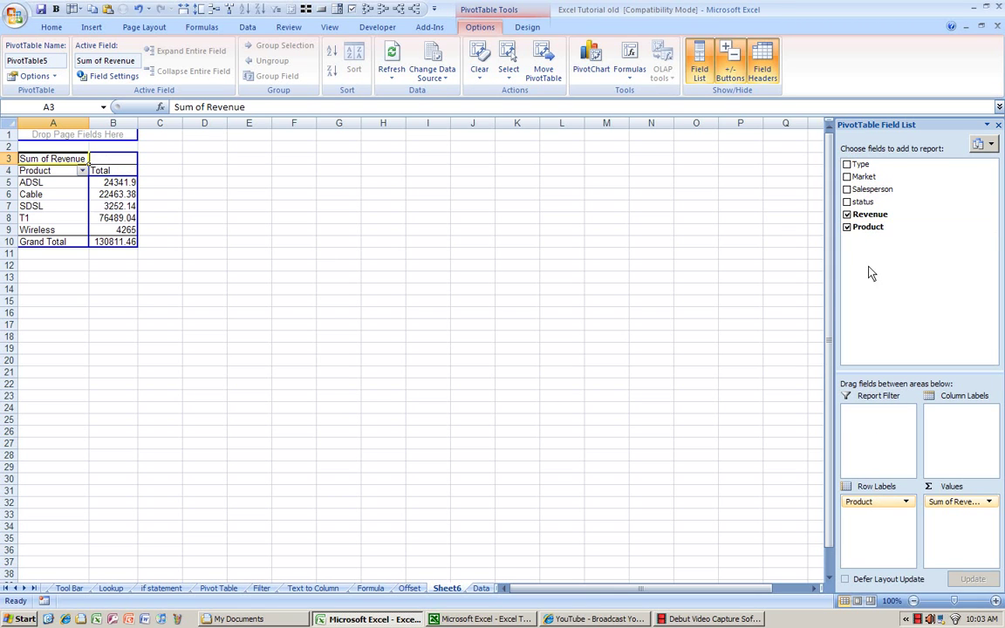
pyautogui.moveTo(864, 202); pyautogui.dragTo(878, 521)
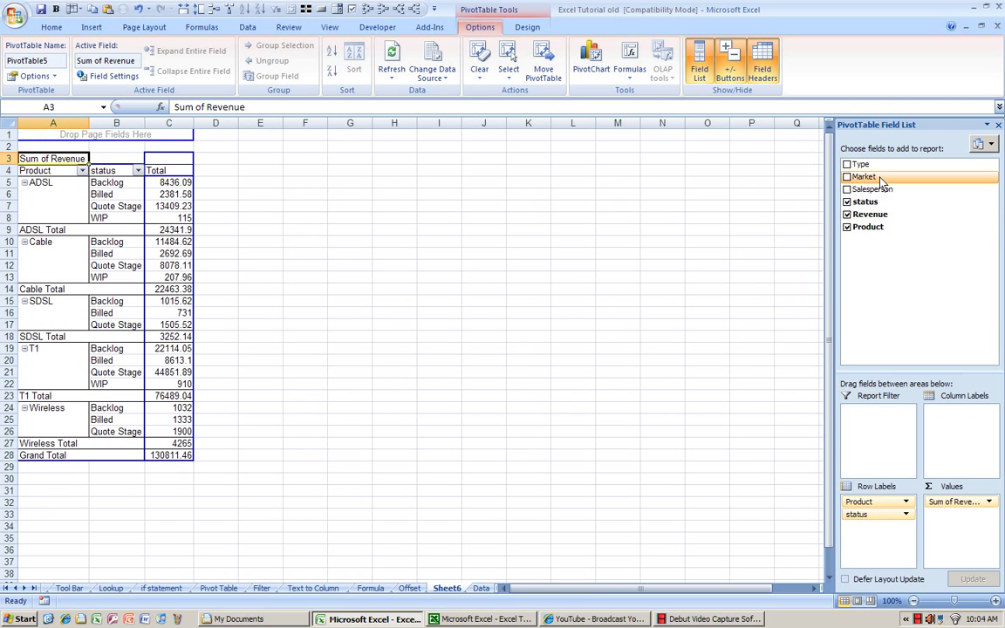
pyautogui.moveTo(881, 181); pyautogui.dragTo(877, 421)
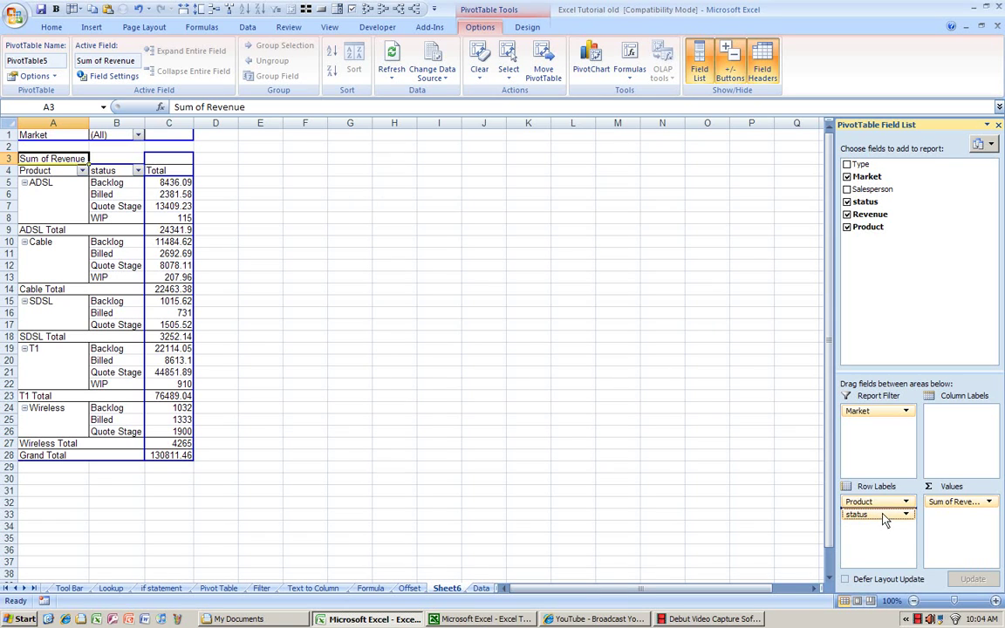
pyautogui.moveTo(882, 520); pyautogui.dragTo(971, 429)
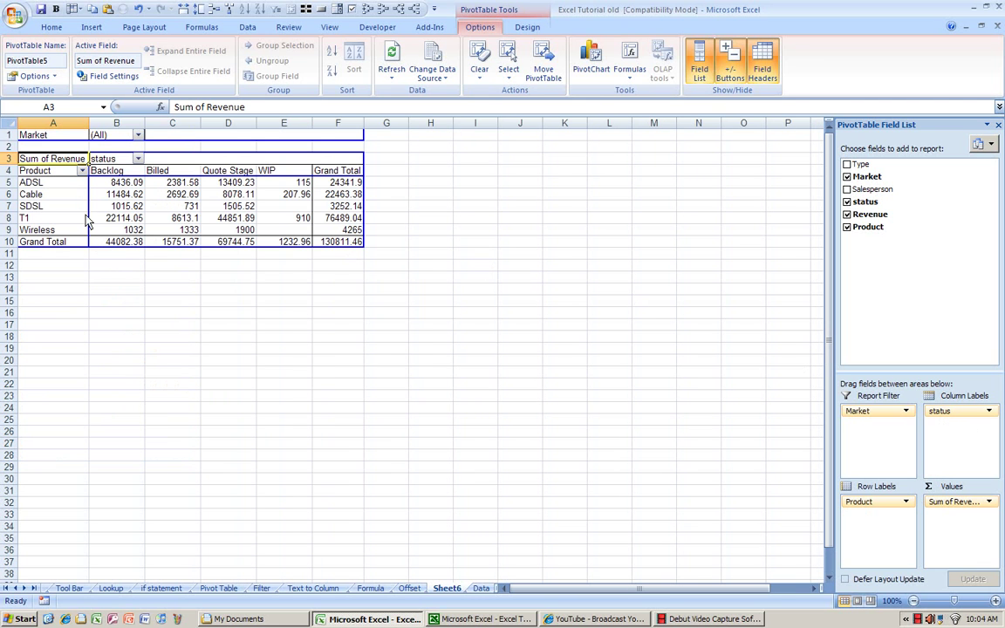
pyautogui.moveTo(133, 186); pyautogui.dragTo(327, 247)
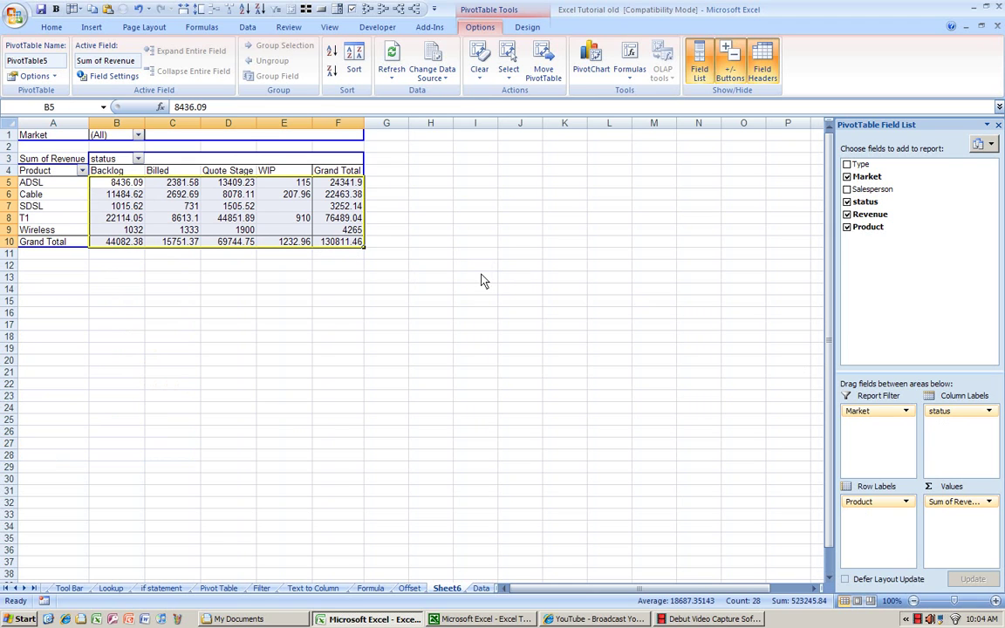
# Step: Nest Salesperson under Product in the rows and remove status from the columns
pyautogui.click(945, 412)
pyautogui.press('Escape')
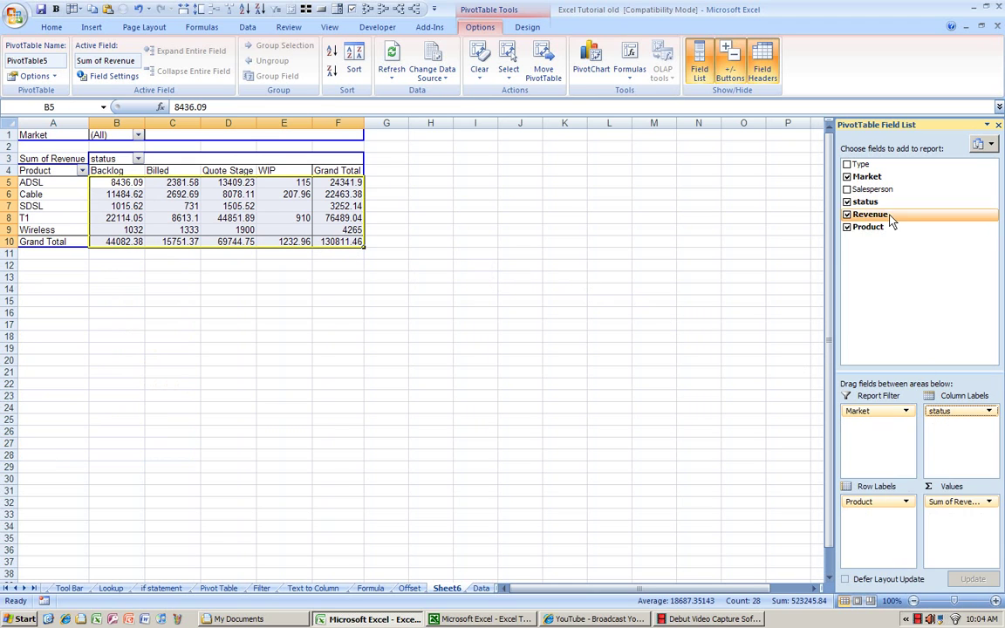
pyautogui.moveTo(872, 189); pyautogui.dragTo(886, 517)
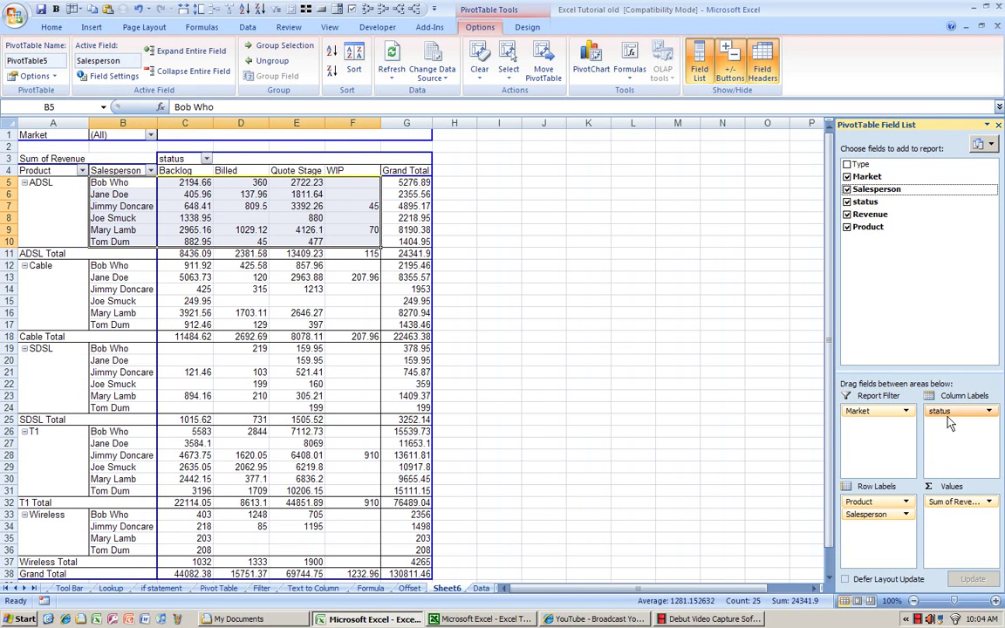
pyautogui.moveTo(960, 411); pyautogui.dragTo(936, 355)
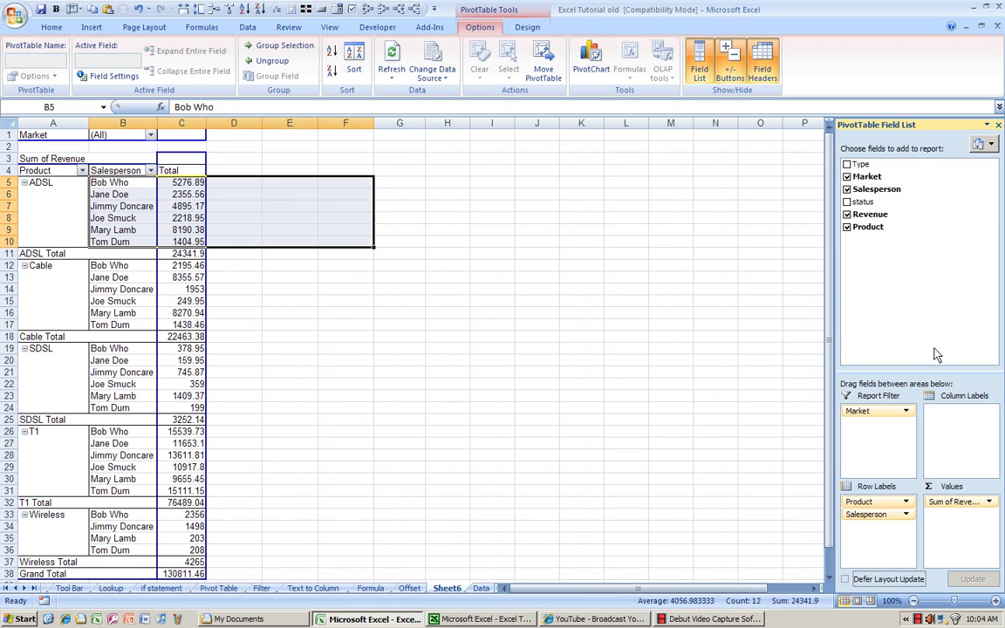
pyautogui.click(52, 183)
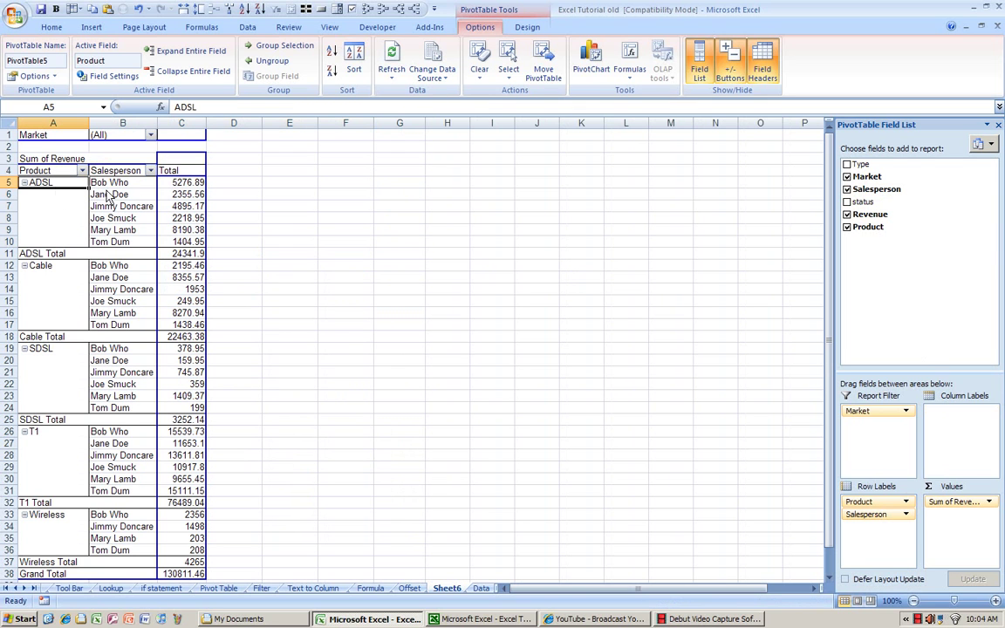
pyautogui.click(151, 136)
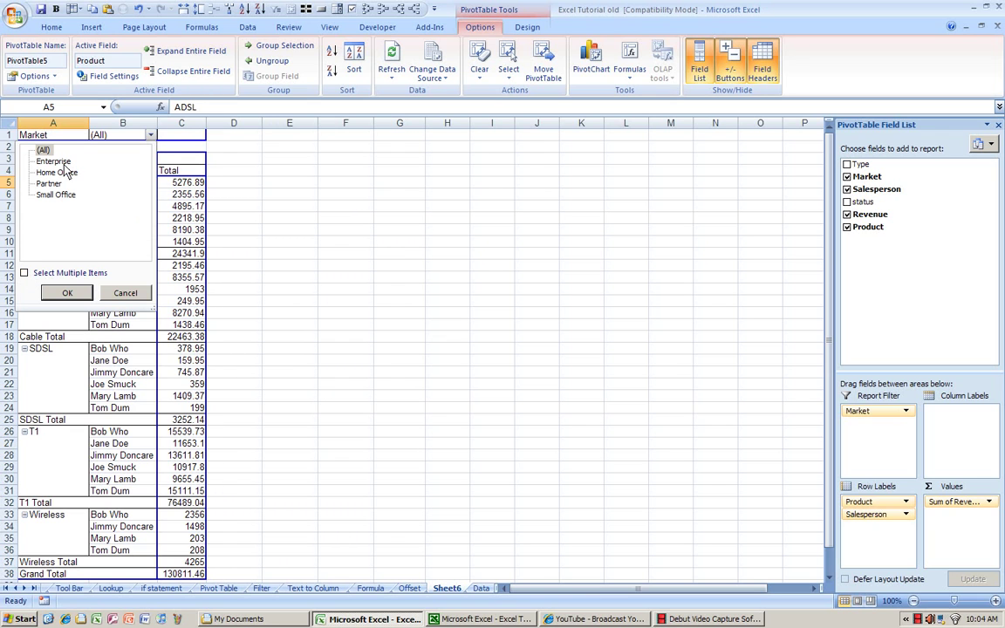
# Step: Filter Market to Enterprise, Home Office and Small Office, giving a Grand Total of 118156.69
pyautogui.click(25, 274)
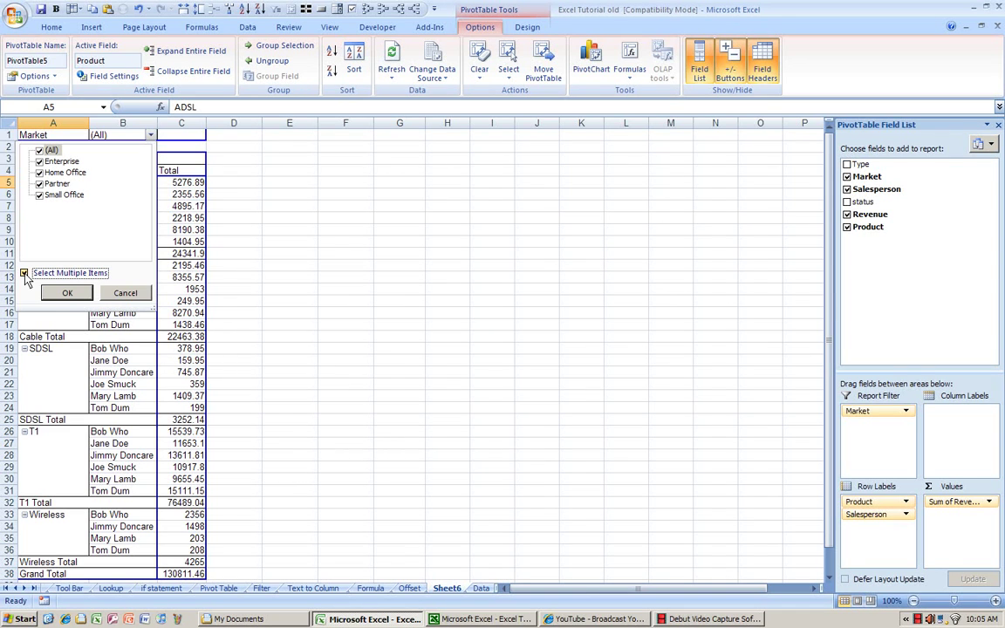
pyautogui.click(39, 150)
pyautogui.click(39, 162)
pyautogui.click(39, 172)
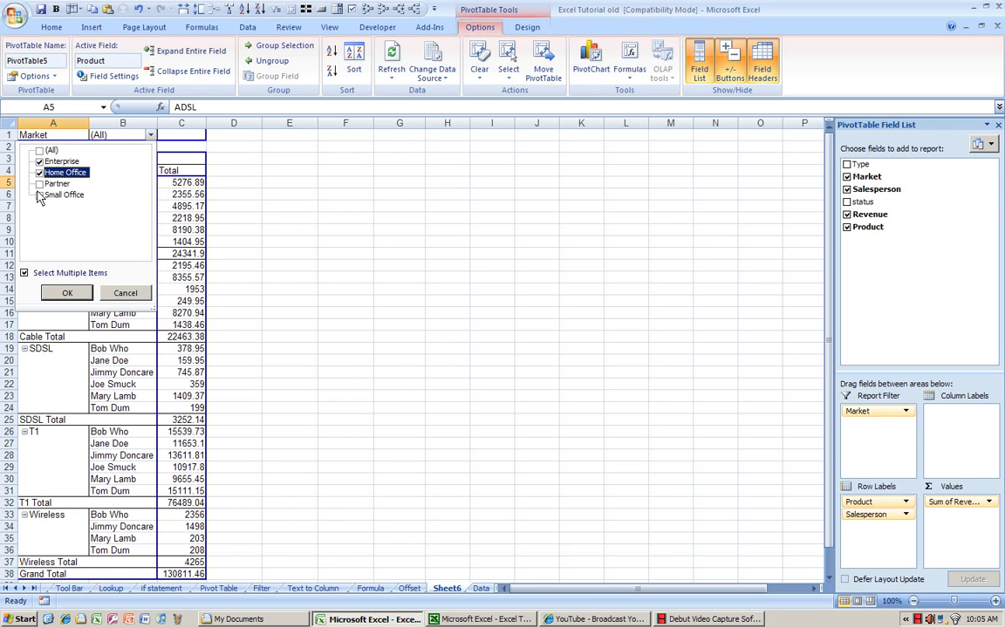
pyautogui.click(39, 195)
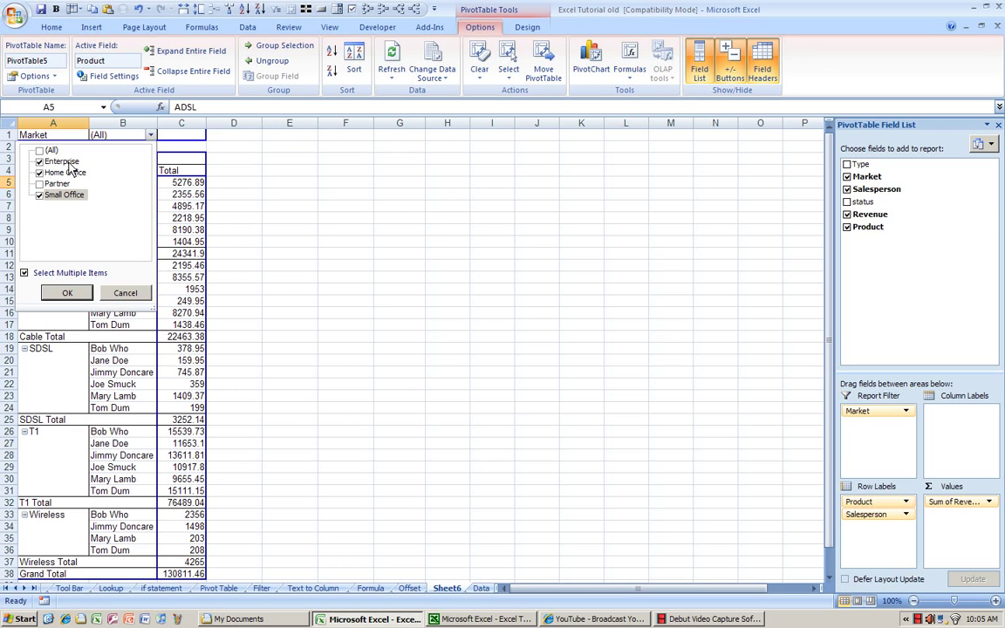
pyautogui.click(67, 293)
pyautogui.scroll(-3, 72, 301)
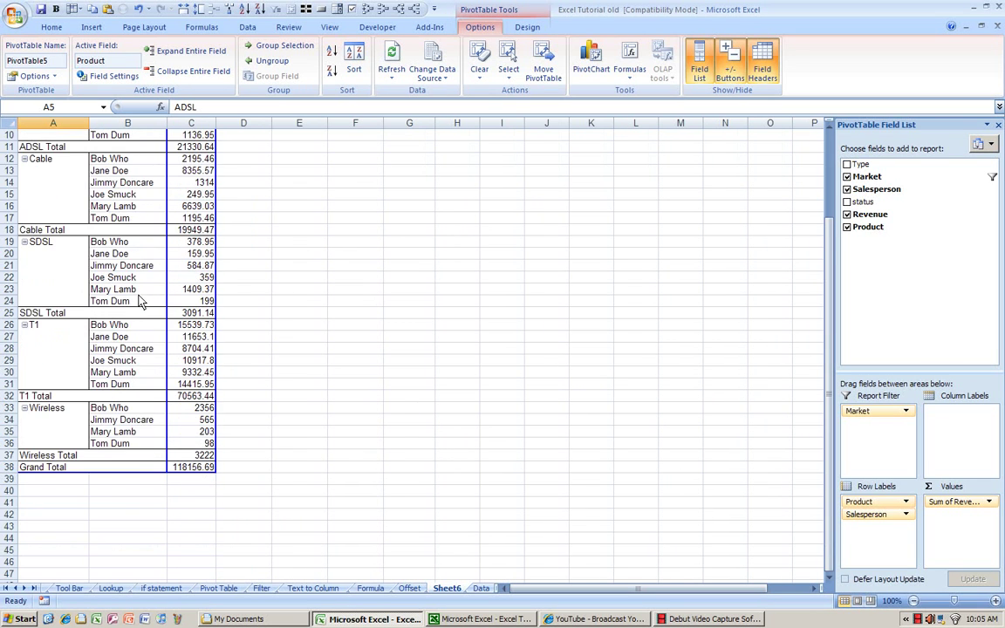
pyautogui.scroll(3, 104, 301)
pyautogui.scroll(-1, 140, 300)
pyautogui.scroll(1, 139, 300)
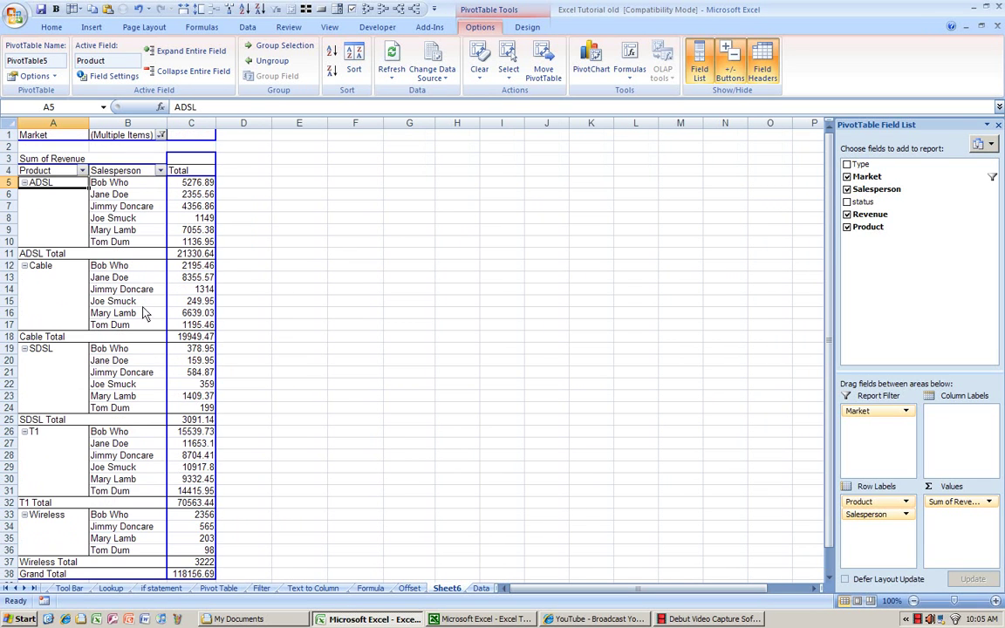
pyautogui.click(190, 574)
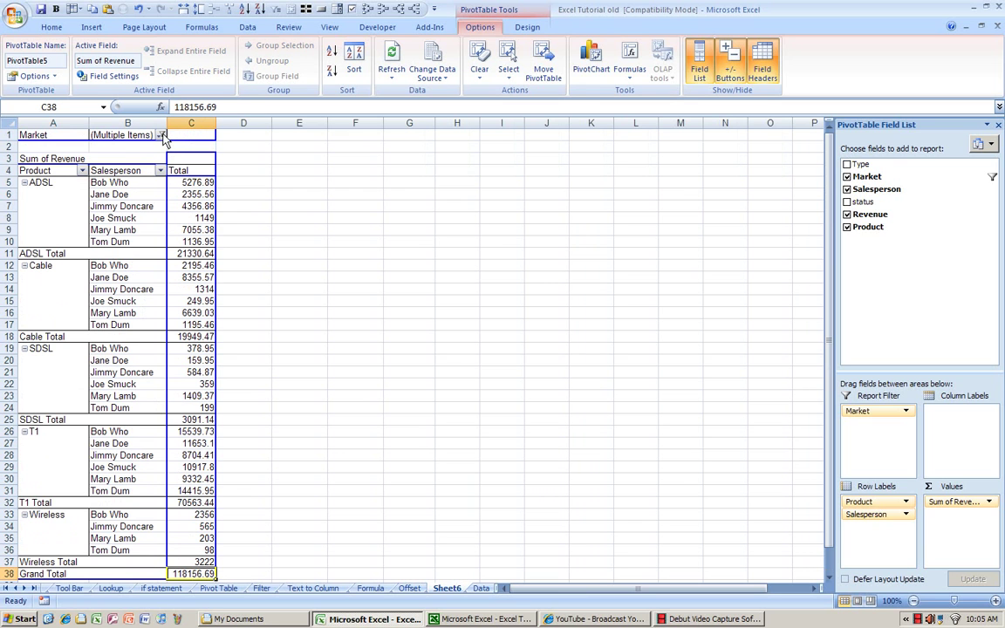
# Step: Restore all markets in the Market filter and switch to the Excel Tutorial workbook
pyautogui.click(160, 135)
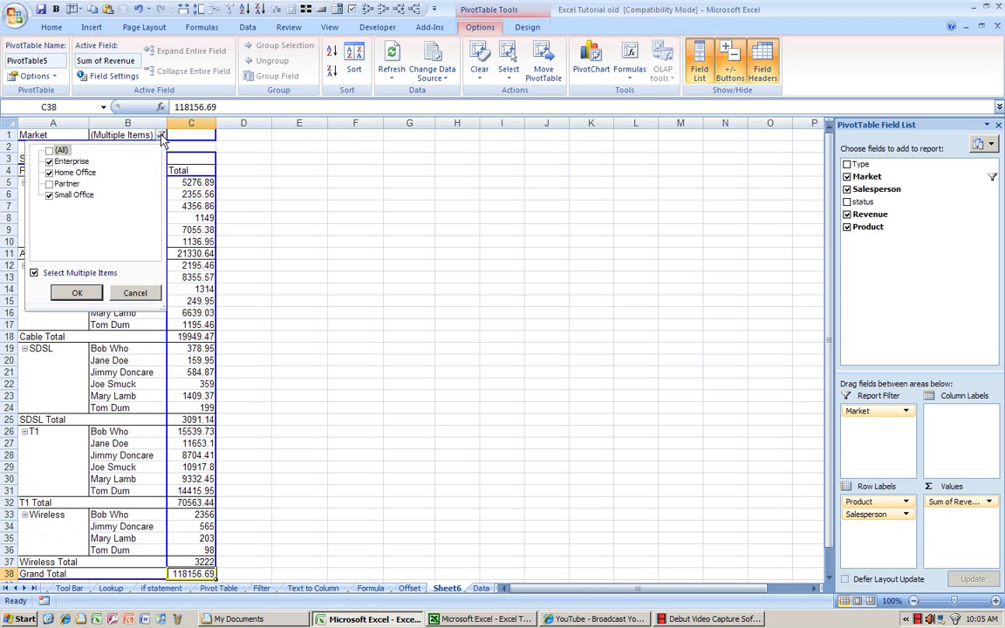
pyautogui.click(49, 150)
pyautogui.click(75, 293)
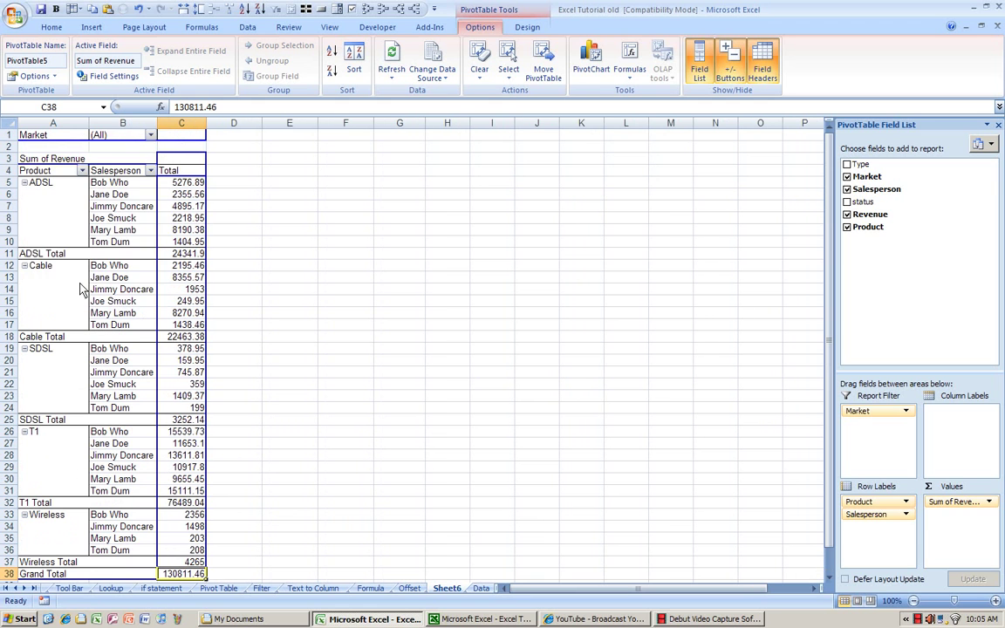
pyautogui.scroll(-2, 258, 531)
pyautogui.scroll(2, 197, 522)
pyautogui.click(477, 621)
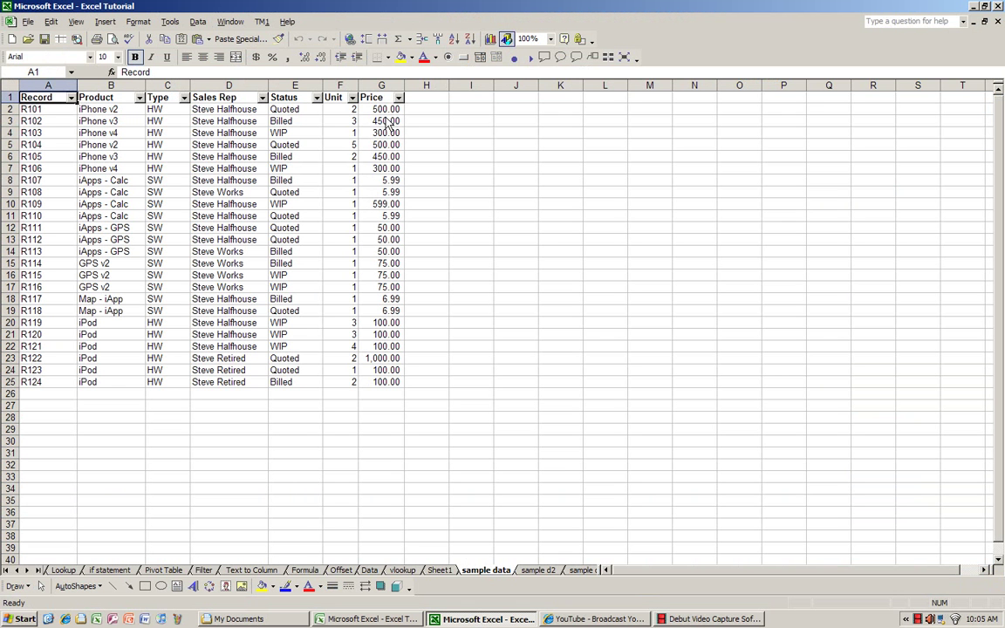
# Step: Launch the PivotTable and PivotChart Wizard for the sample data sheet's records
pyautogui.click(105, 22)
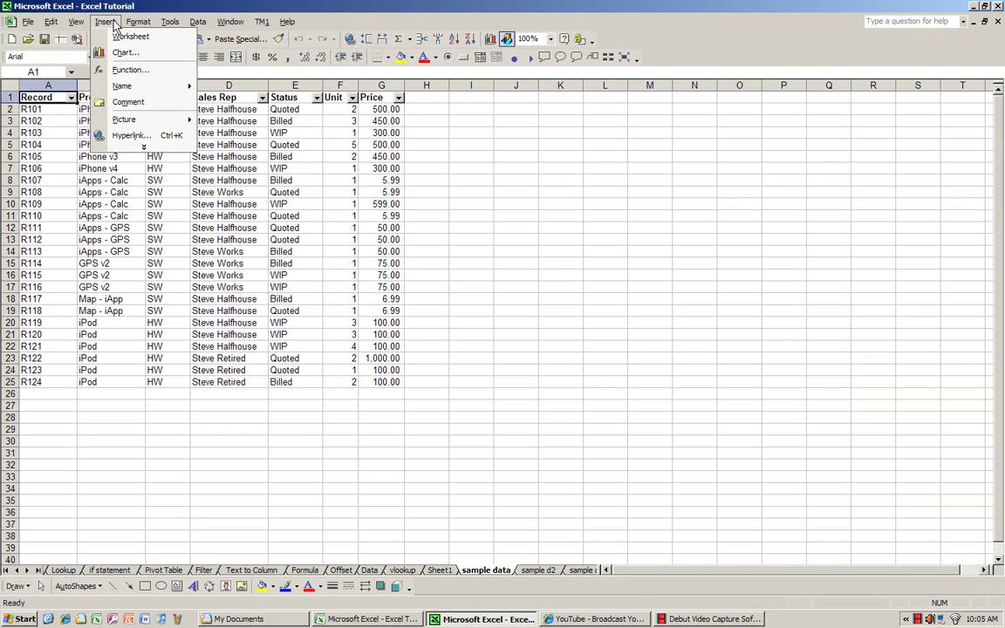
pyautogui.click(144, 146)
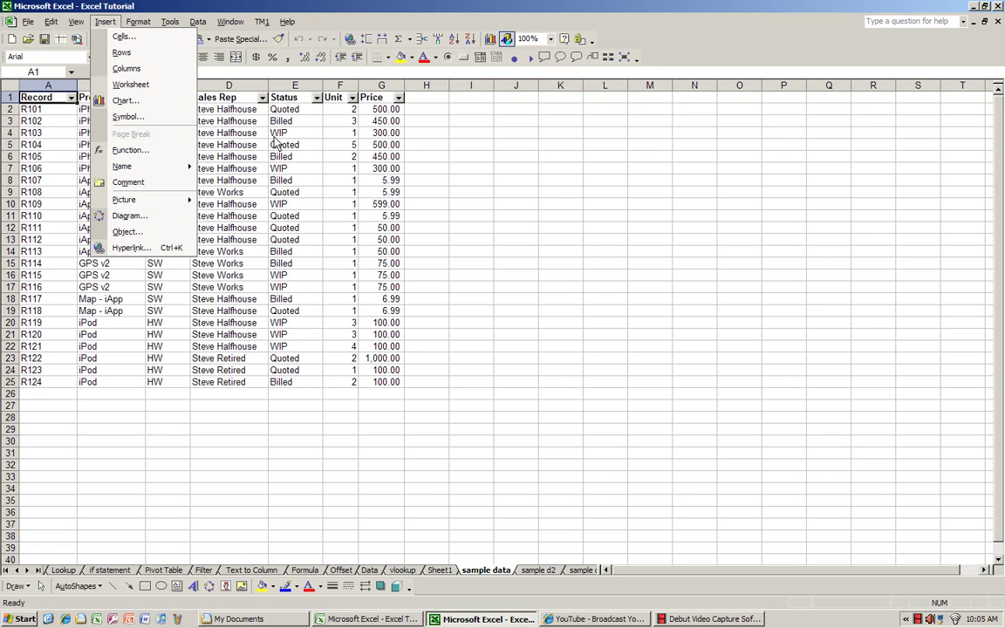
pyautogui.moveTo(204, 29)
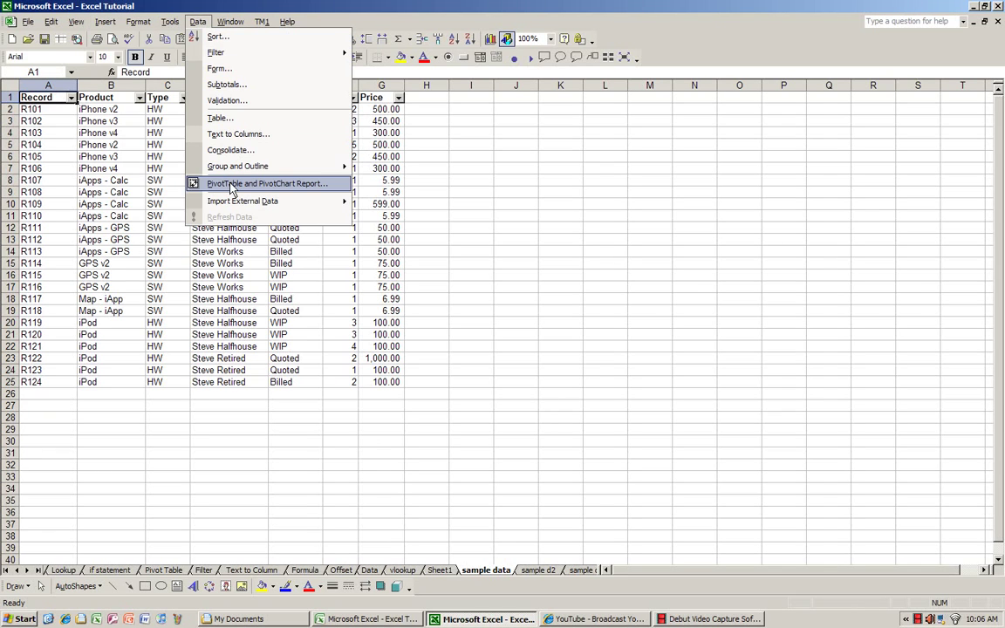
pyautogui.click(232, 185)
# Step: Base the new report on Sheet1's existing PivotTable1 data and advance to Step 3
pyautogui.click(581, 399)
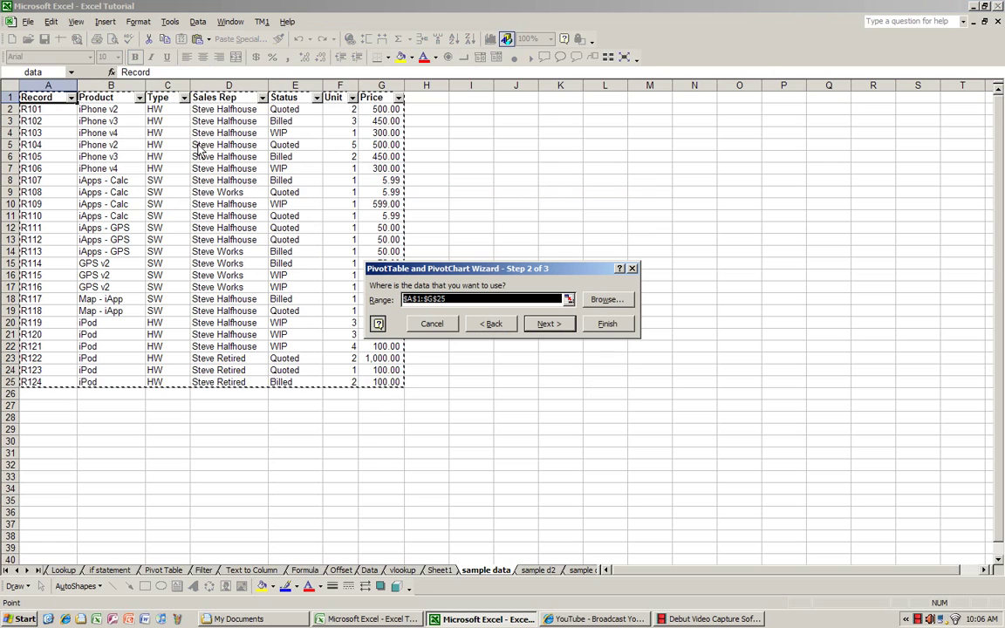
pyautogui.click(547, 324)
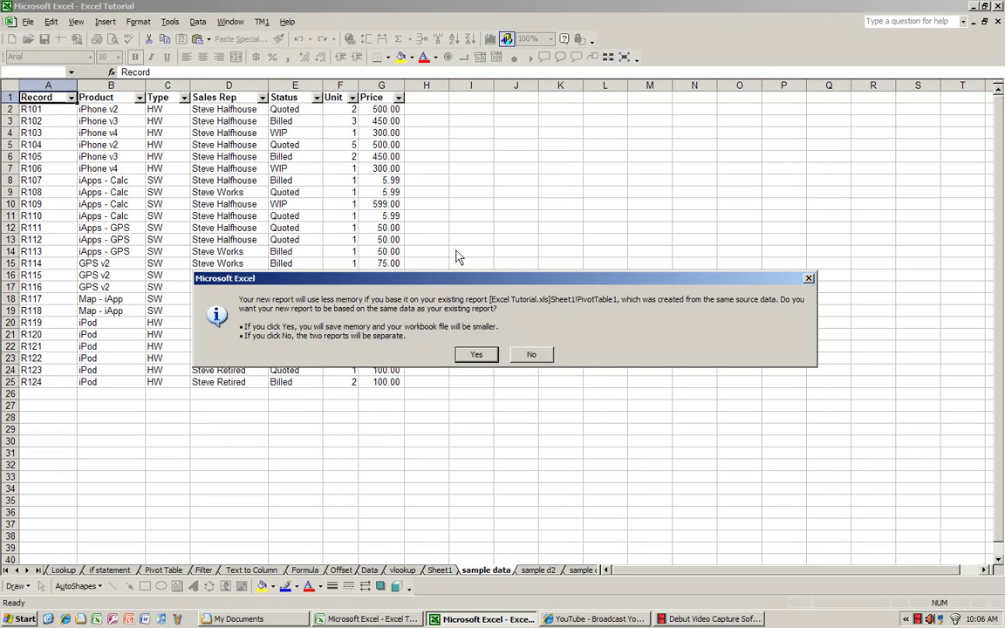
pyautogui.click(476, 356)
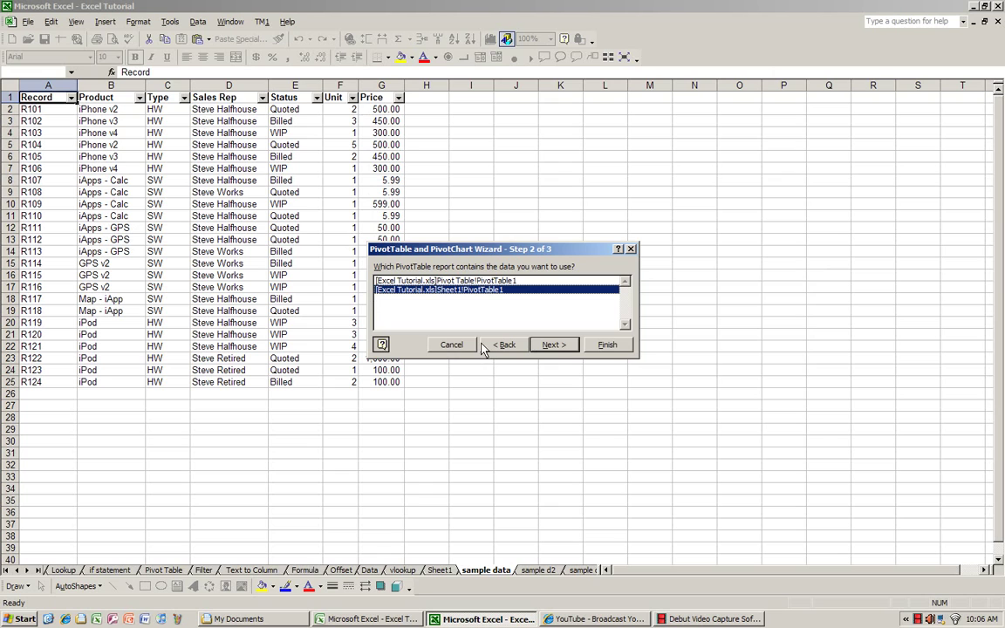
pyautogui.click(555, 346)
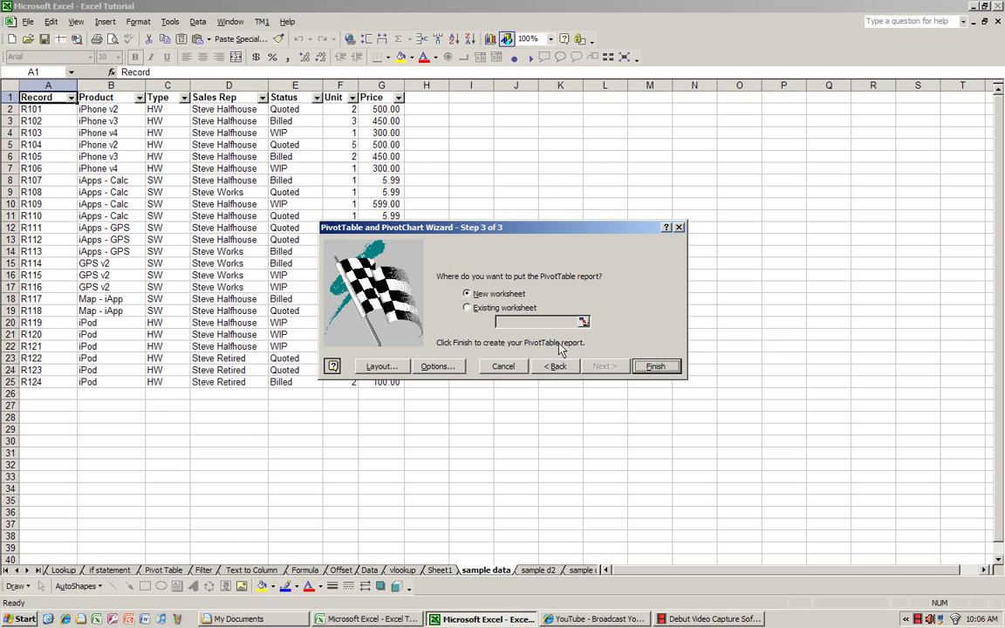
# Step: Place Price in DATA and Product then Sales Rep in ROW, creating the pivot on Sheet3
pyautogui.click(381, 366)
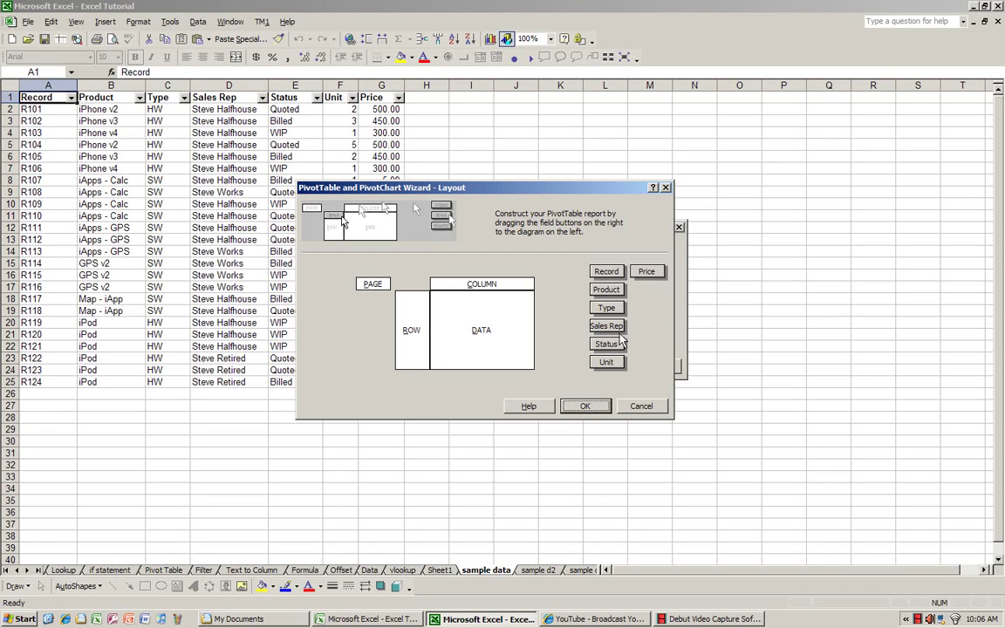
pyautogui.moveTo(650, 279); pyautogui.dragTo(488, 314)
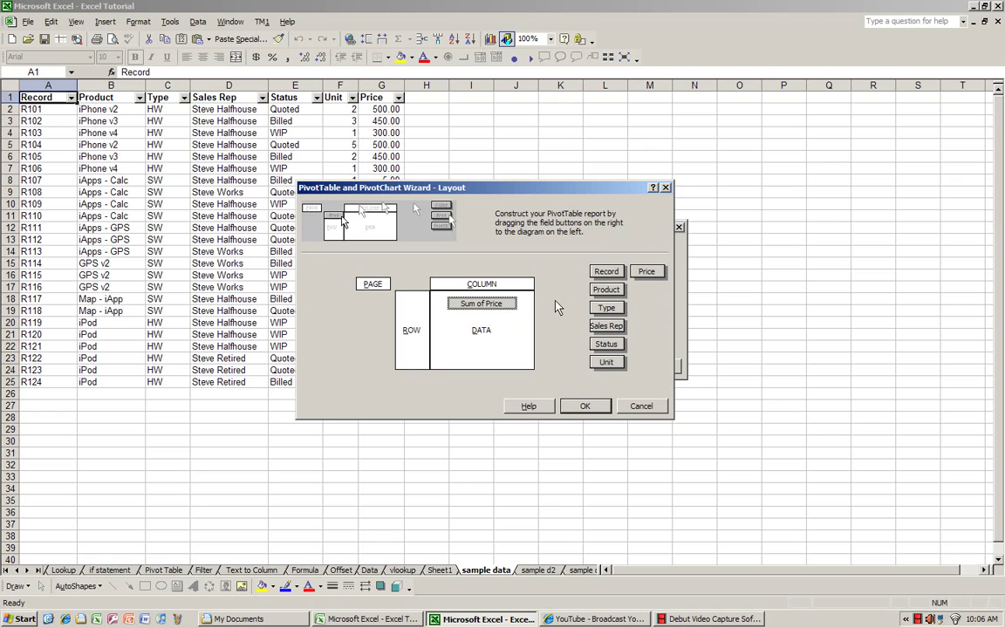
pyautogui.click(607, 290)
pyautogui.moveTo(558, 308); pyautogui.dragTo(426, 310)
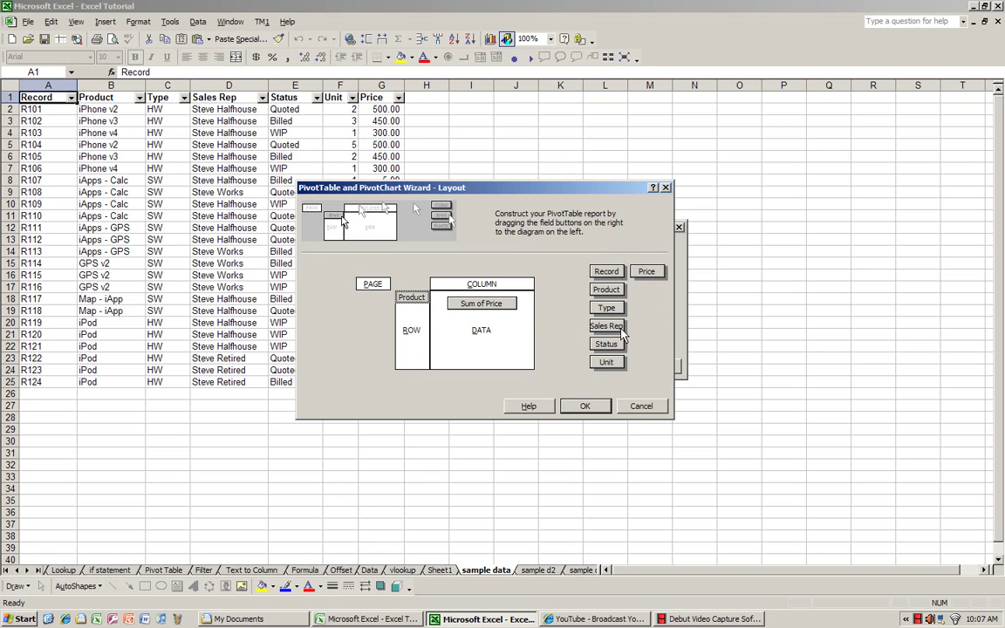
pyautogui.moveTo(621, 334); pyautogui.dragTo(413, 313)
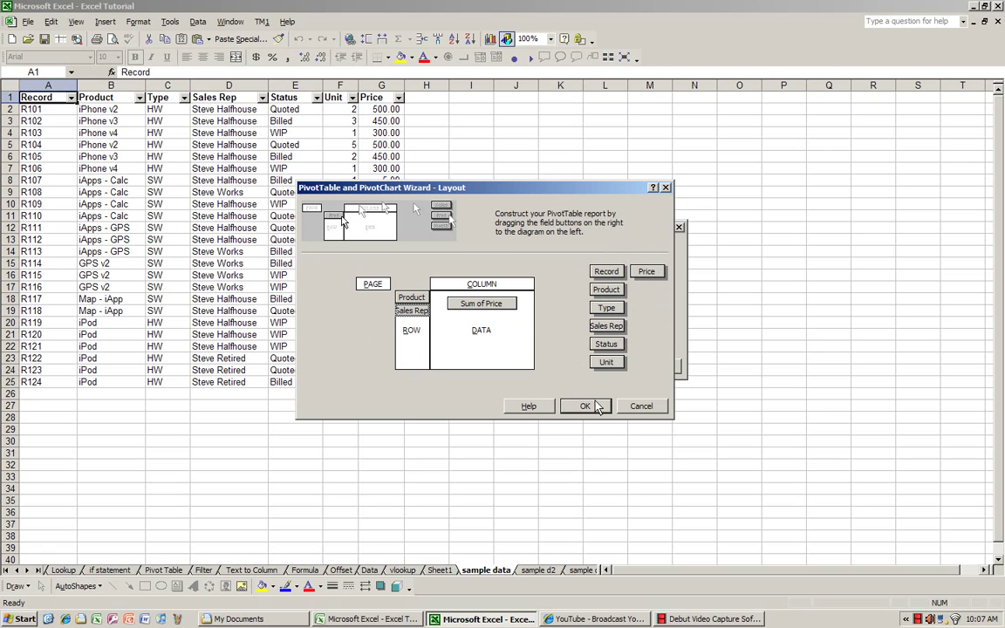
pyautogui.click(584, 407)
pyautogui.click(646, 364)
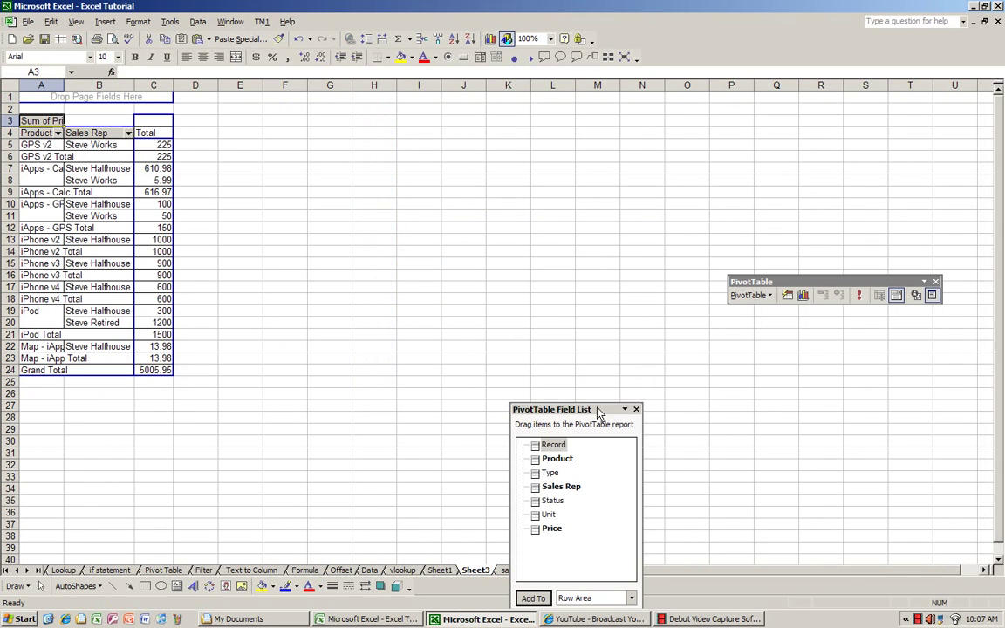
# Step: Close the field list and pivot toolbar, autofit columns A–B, and make Sales Rep a page filter
pyautogui.click(637, 410)
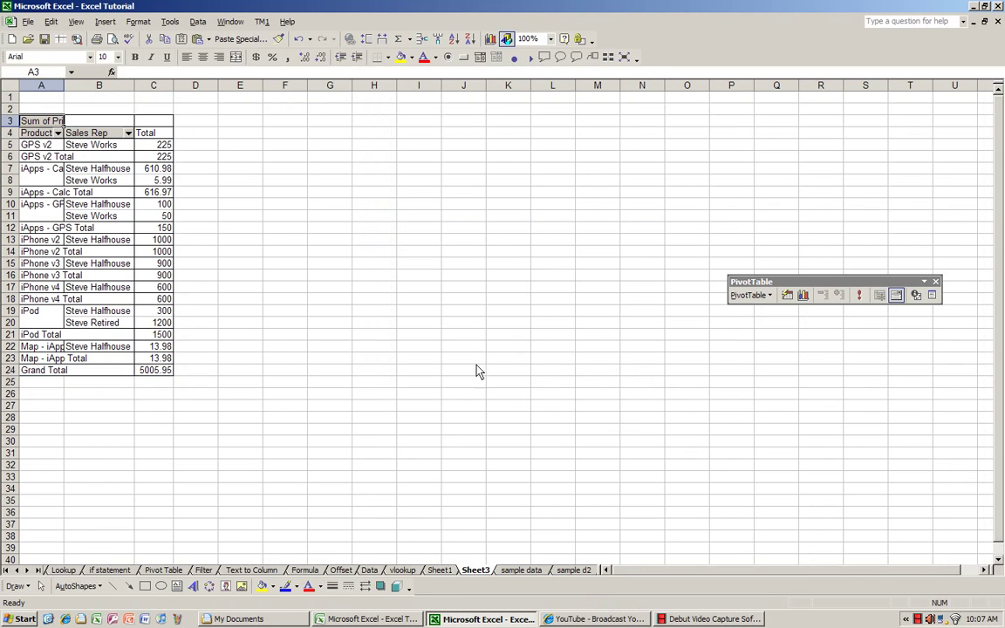
pyautogui.click(935, 282)
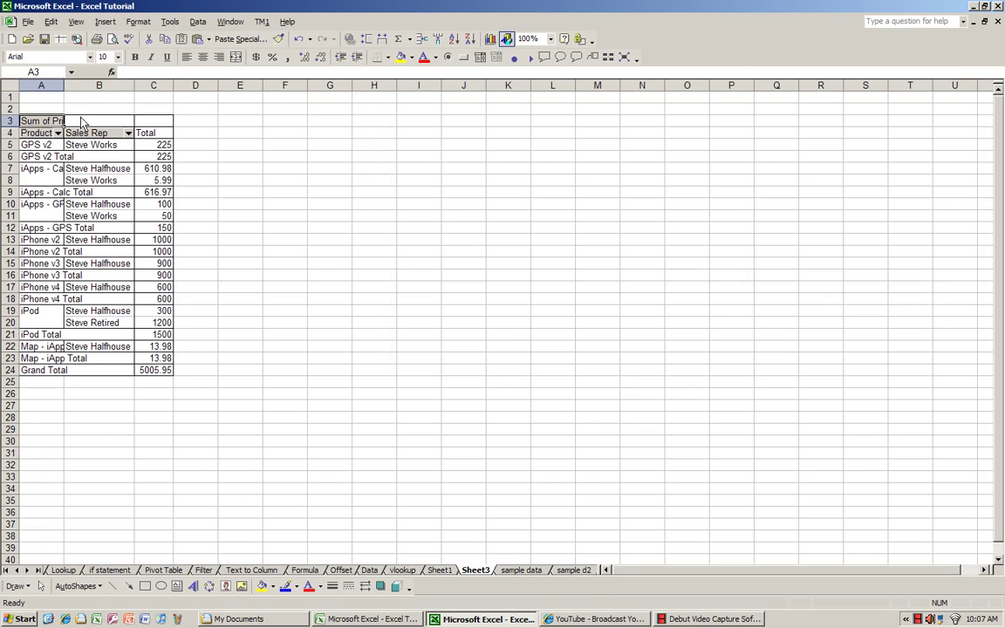
pyautogui.doubleClick(66, 86)
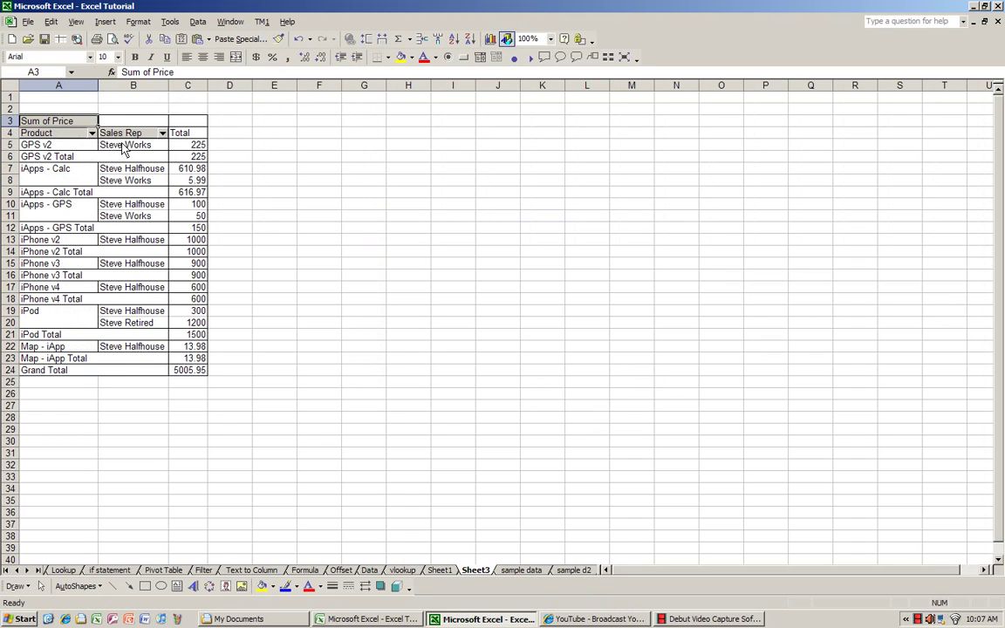
pyautogui.moveTo(121, 133); pyautogui.dragTo(118, 113)
# Step: Leave the Sales Rep filter at (All), then move Sales Rep back into rows ahead of Product
pyautogui.click(109, 97)
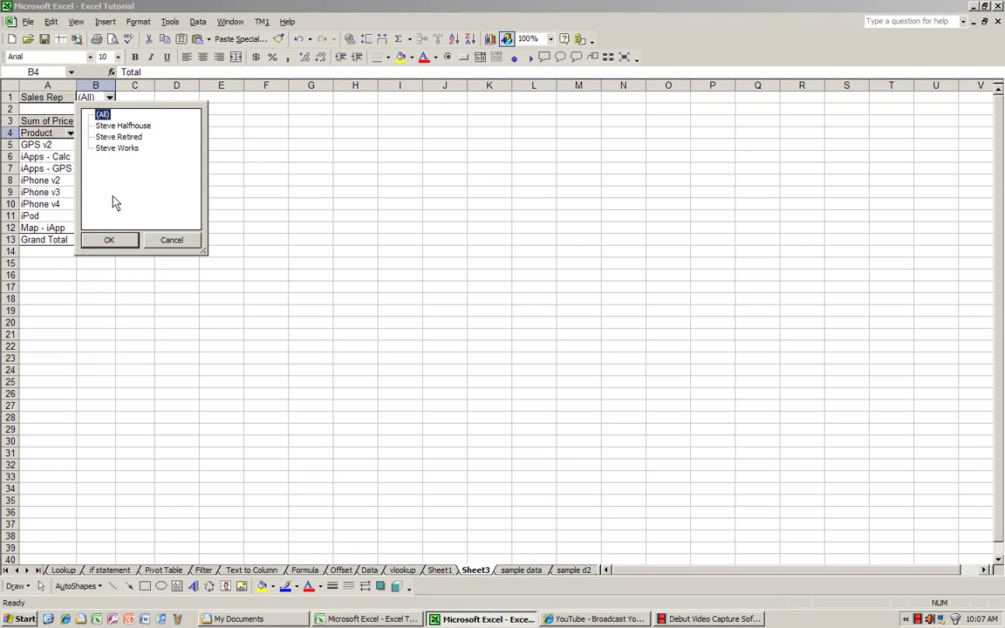
pyautogui.click(168, 244)
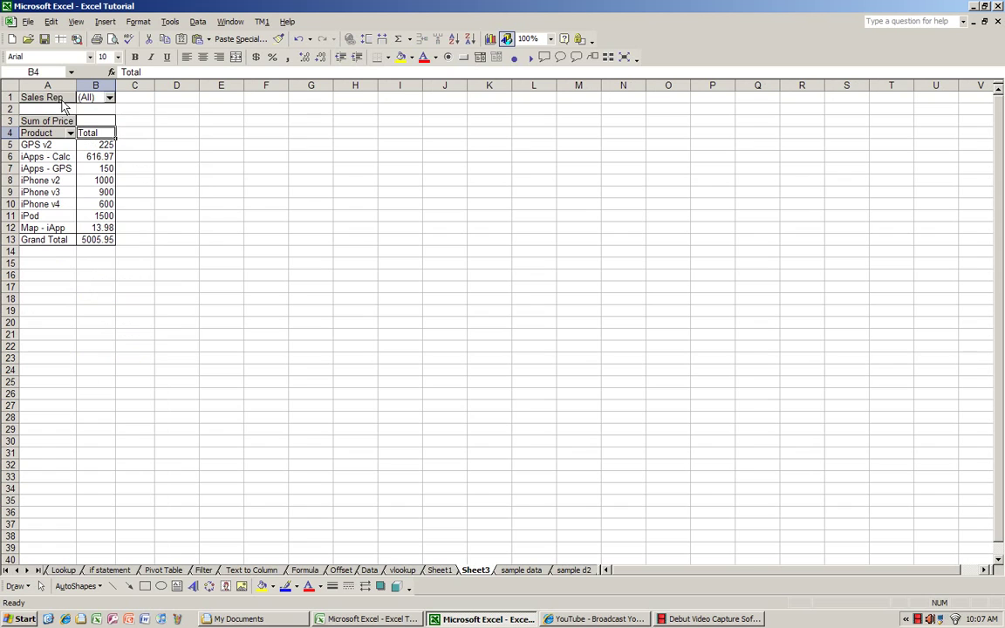
pyautogui.moveTo(63, 101); pyautogui.dragTo(39, 131)
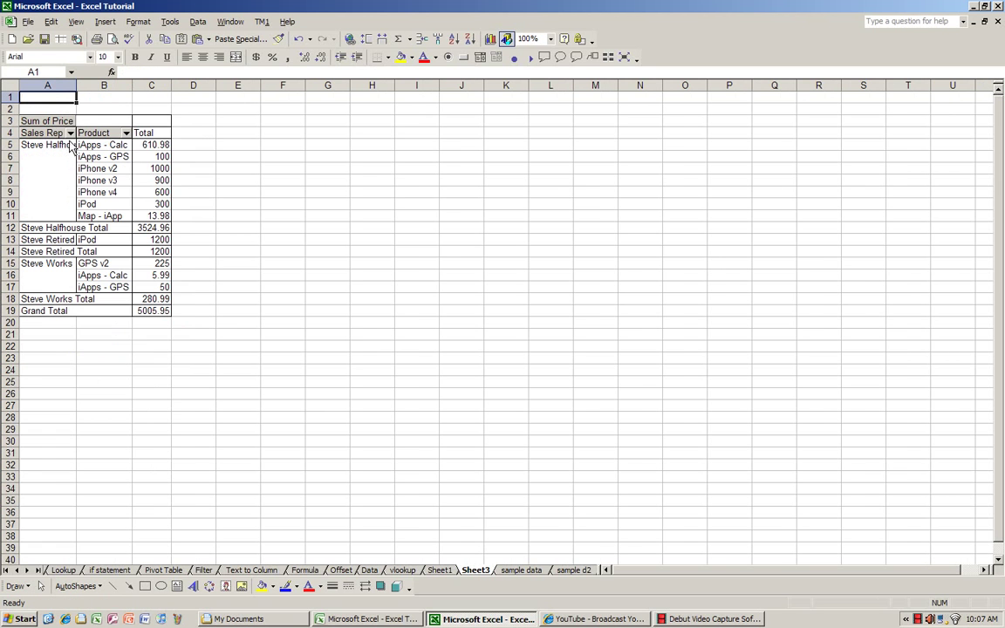
# Step: Exclude the retired rep from the Sales Rep filter and move Sales Rep into the page area
pyautogui.click(70, 132)
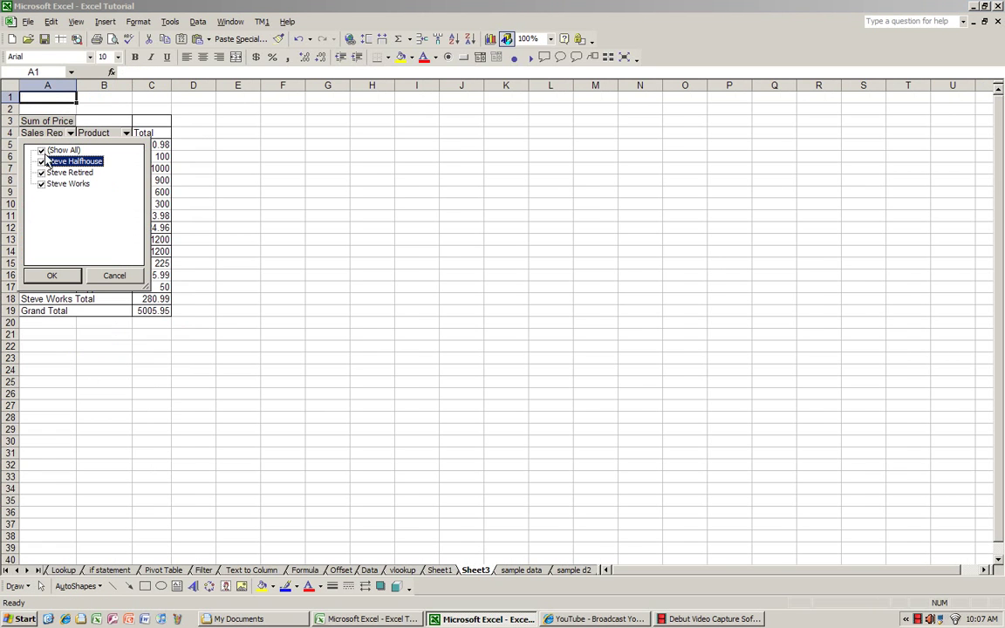
pyautogui.click(41, 150)
pyautogui.click(41, 162)
pyautogui.click(41, 184)
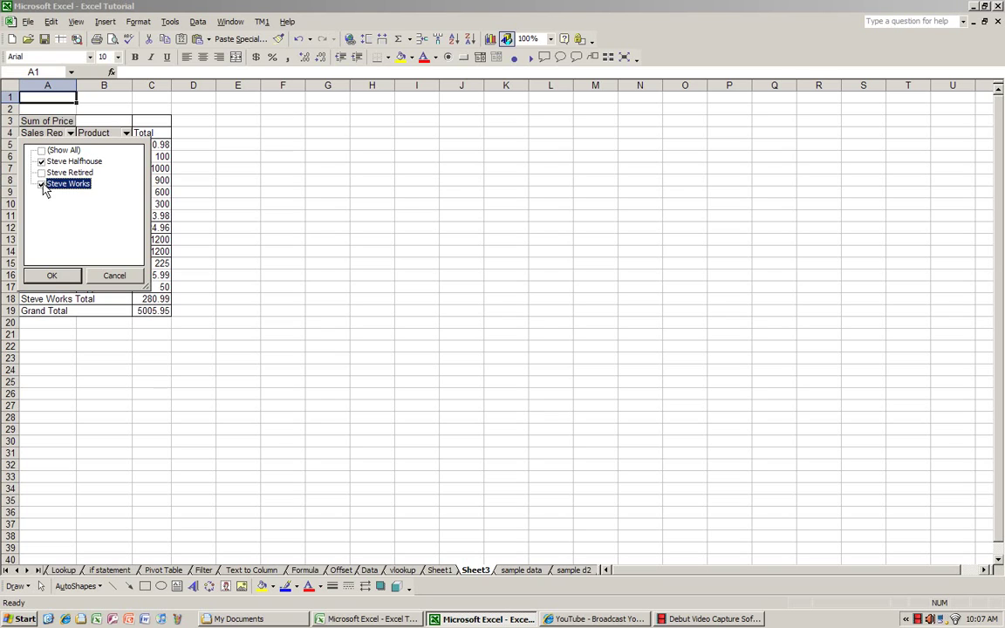
pyautogui.click(51, 277)
pyautogui.click(52, 278)
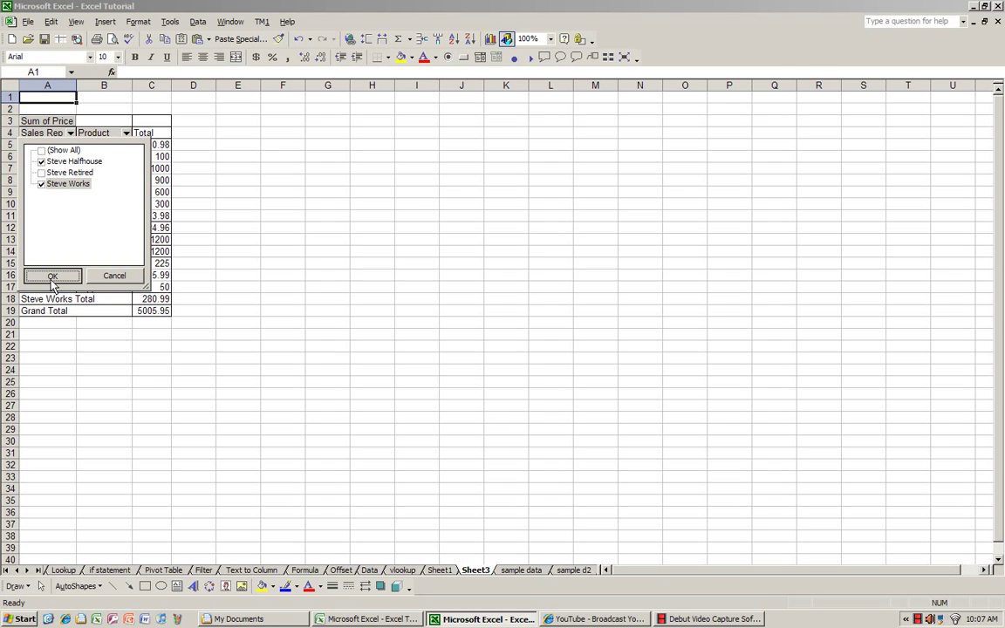
pyautogui.moveTo(43, 132); pyautogui.dragTo(44, 99)
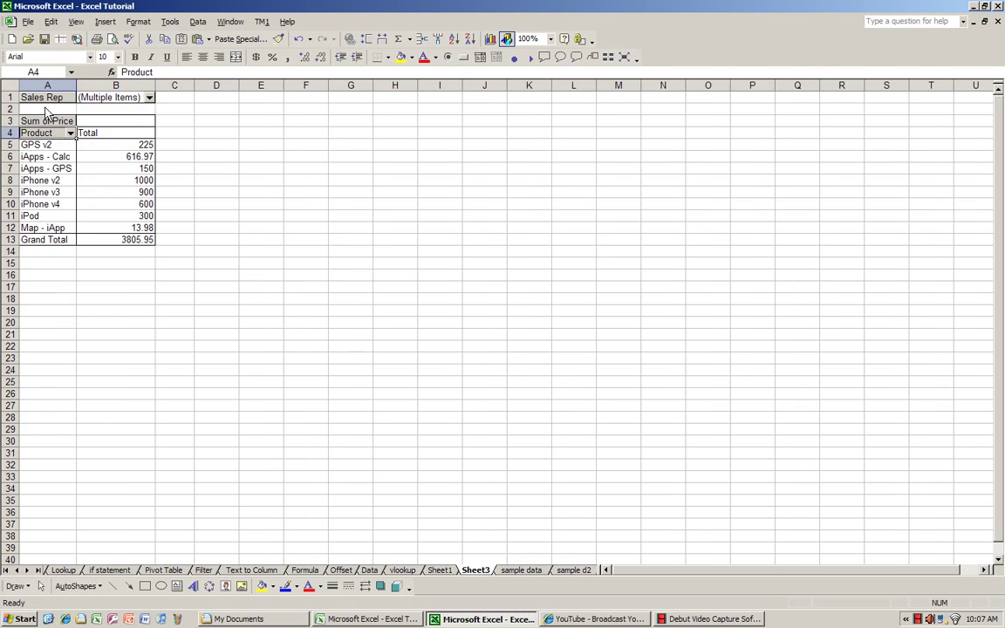
# Step: Move Sales Rep into rows before Product, giving rep subtotals 3524.96 and 280.99
pyautogui.click(150, 101)
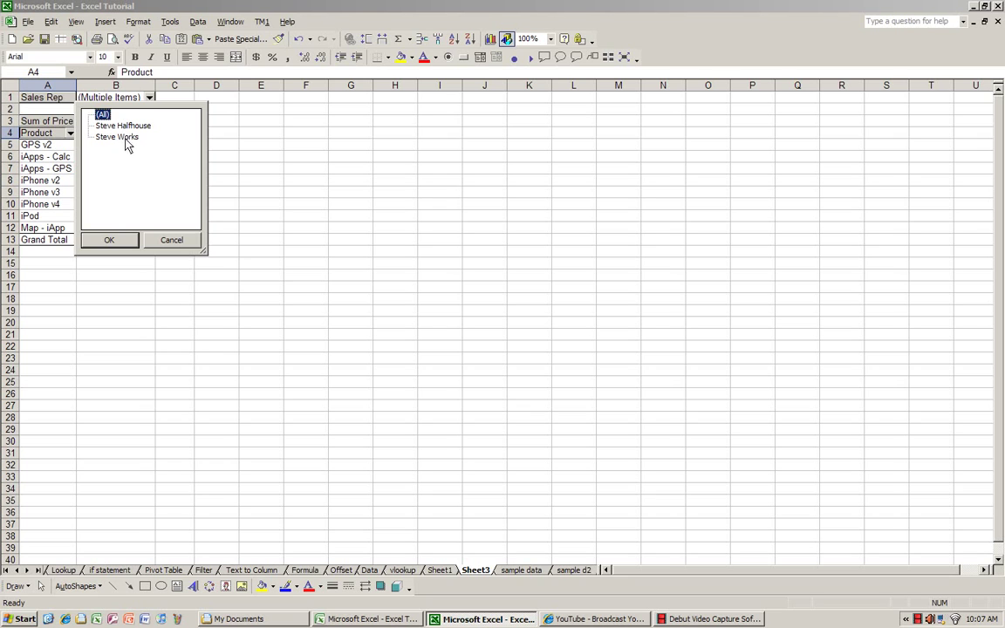
pyautogui.click(168, 239)
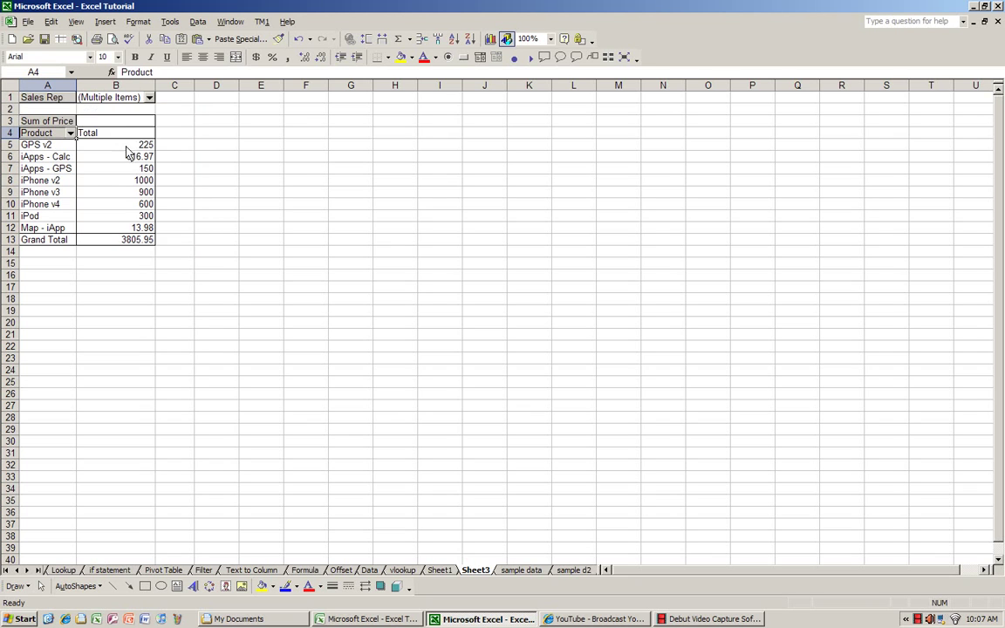
pyautogui.moveTo(52, 96); pyautogui.dragTo(38, 139)
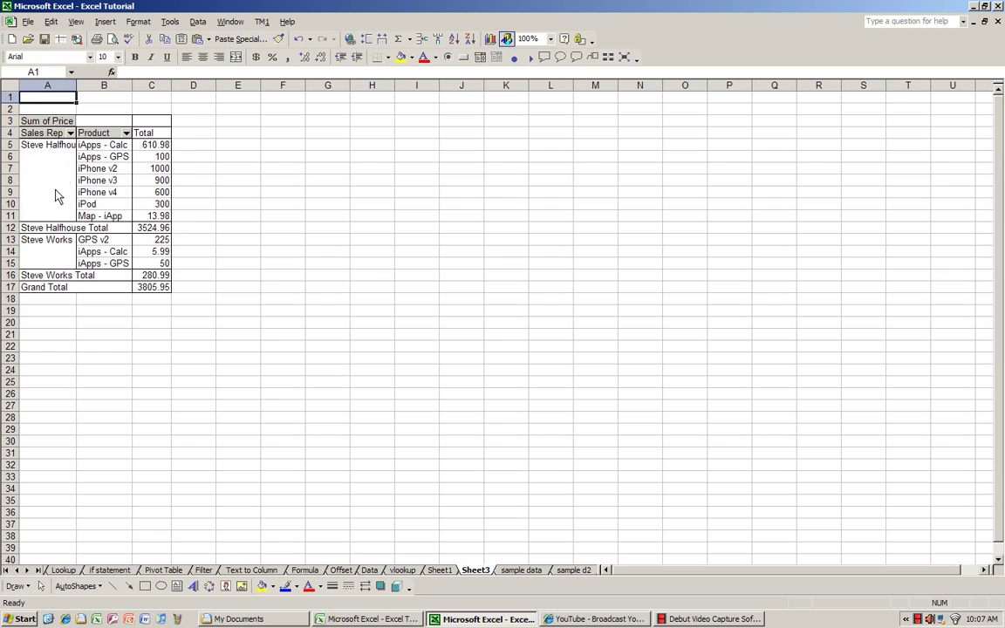